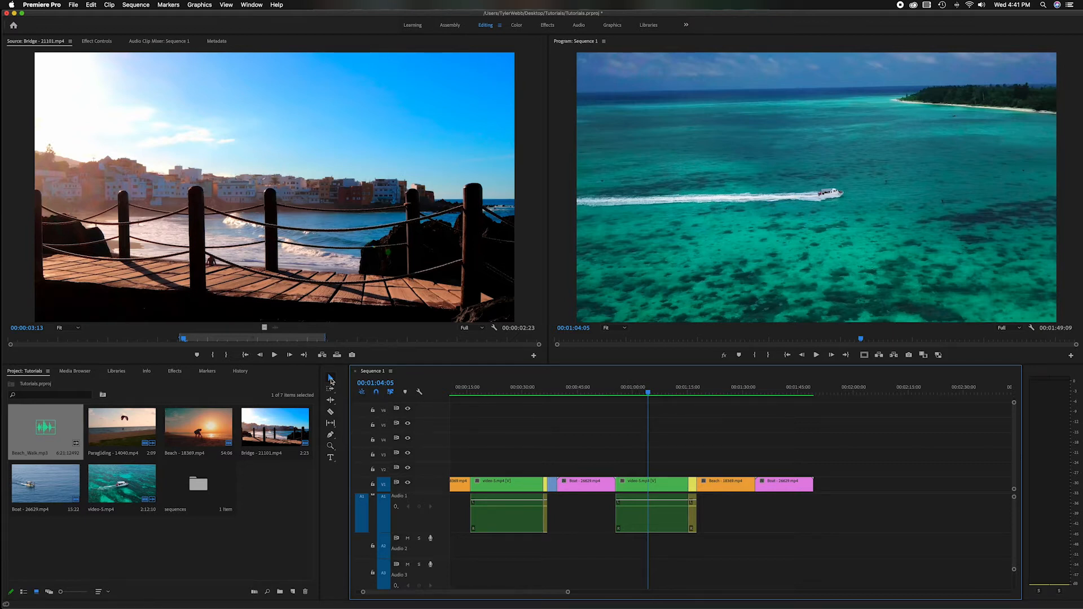
Activate the Selection Tool and move the sequence playhead to 00:01:09:12.
left_click(331, 379)
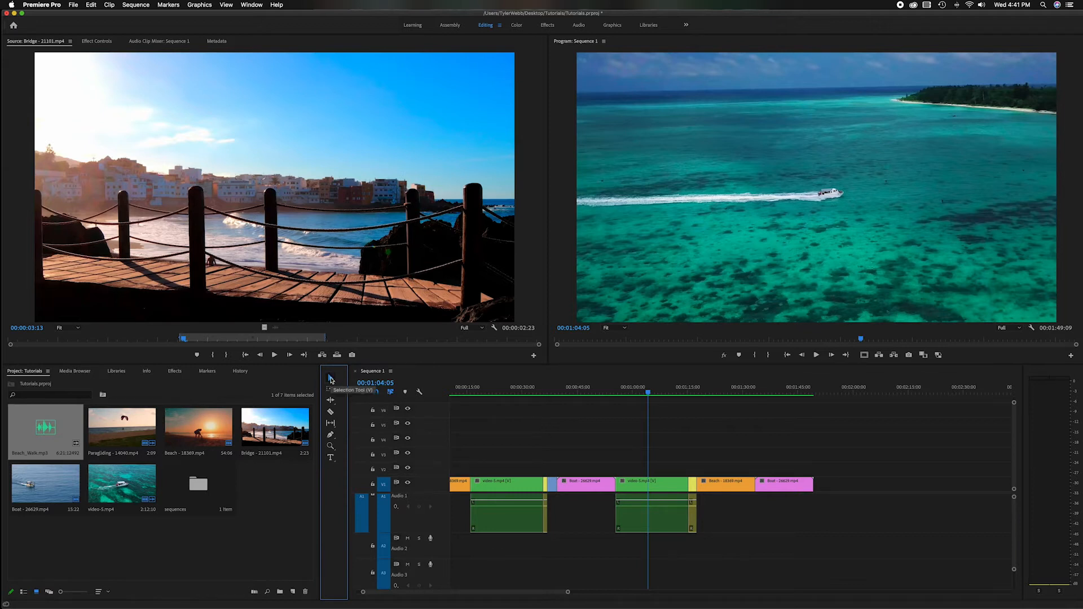
left_click_drag(659, 393, 667, 395)
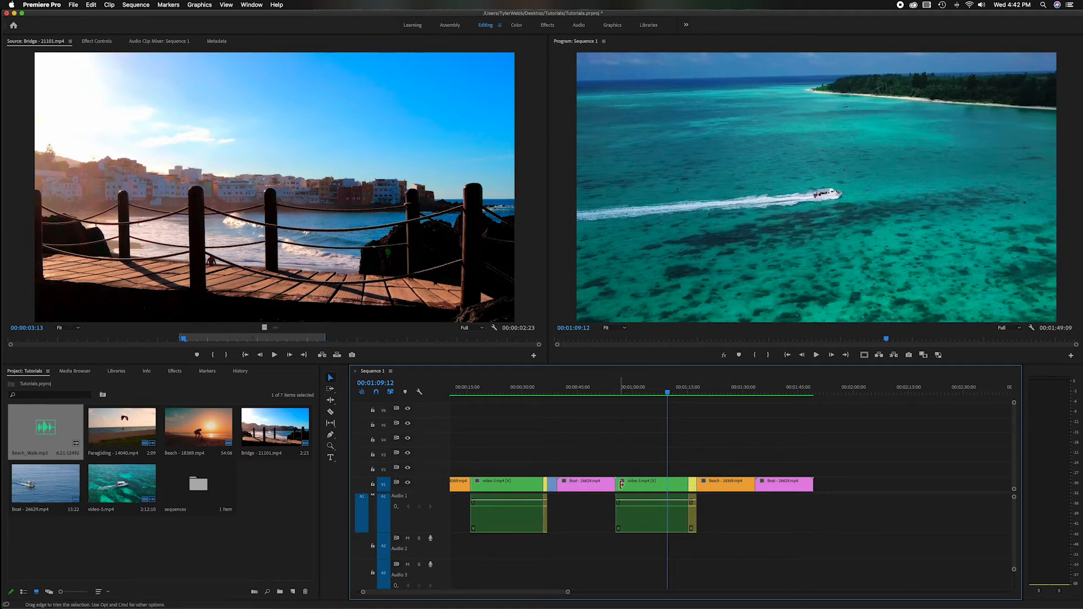
Move the yellow Paragliding clip ahead of the second video-5 clip and close the gap before the final Beach and Boat clips.
left_click(673, 510)
left_click_drag(673, 511, 624, 487)
left_click_drag(773, 467, 904, 544)
left_click_drag(774, 486, 657, 486)
left_click_drag(737, 462, 747, 487)
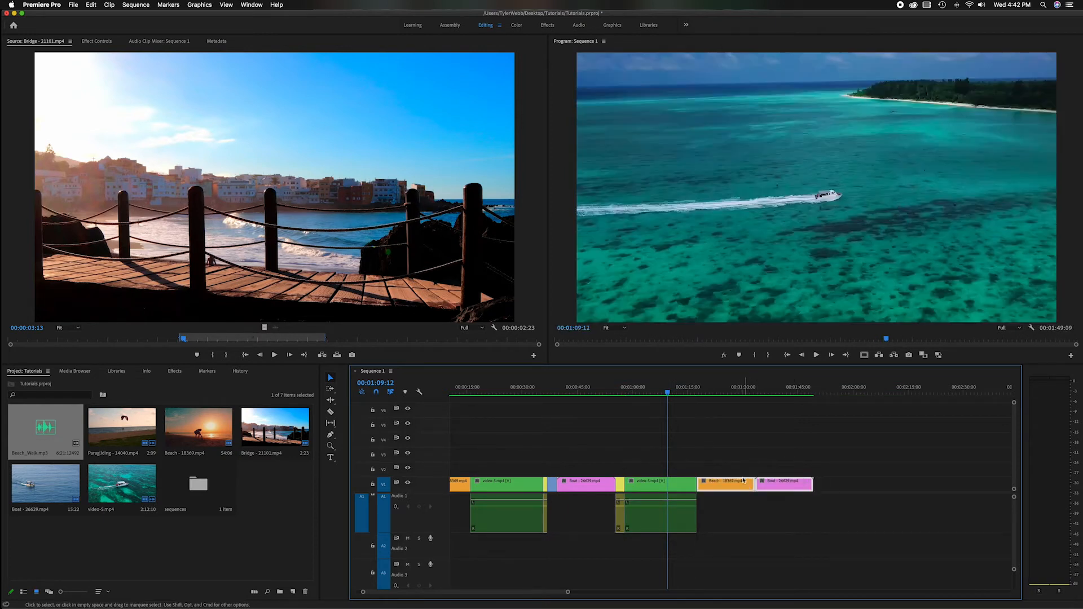
left_click(737, 461)
scroll(737, 462, "left", 1)
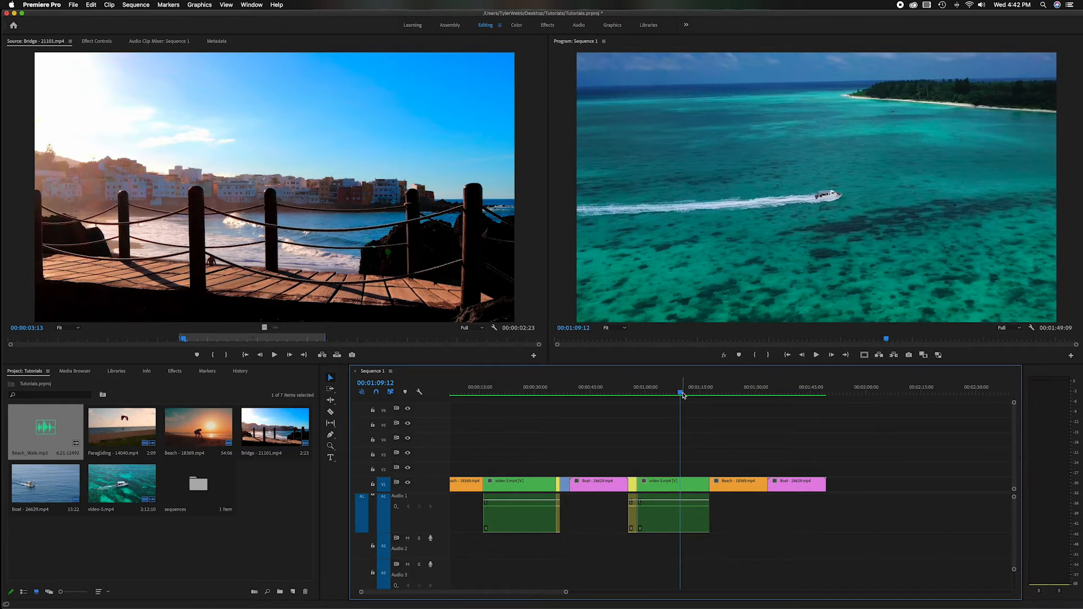
scroll(683, 395, "right", 1)
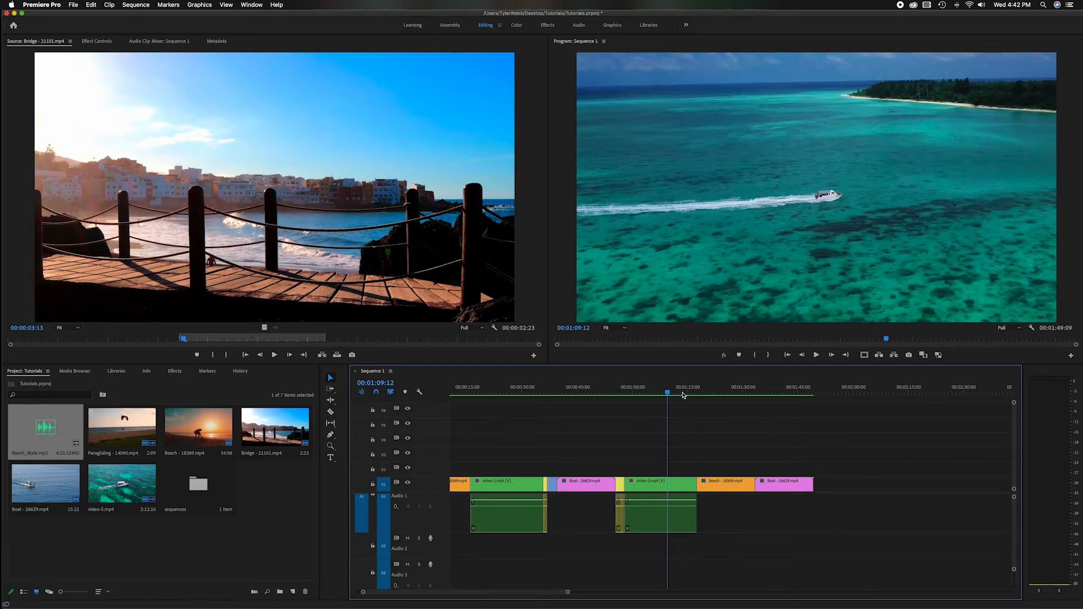
Undo the Paragliding clip's move to restore the original clip order.
key("super+s")
key("super+z")
key("super+z")
key("super+shift+z")
key("super+shift+z")
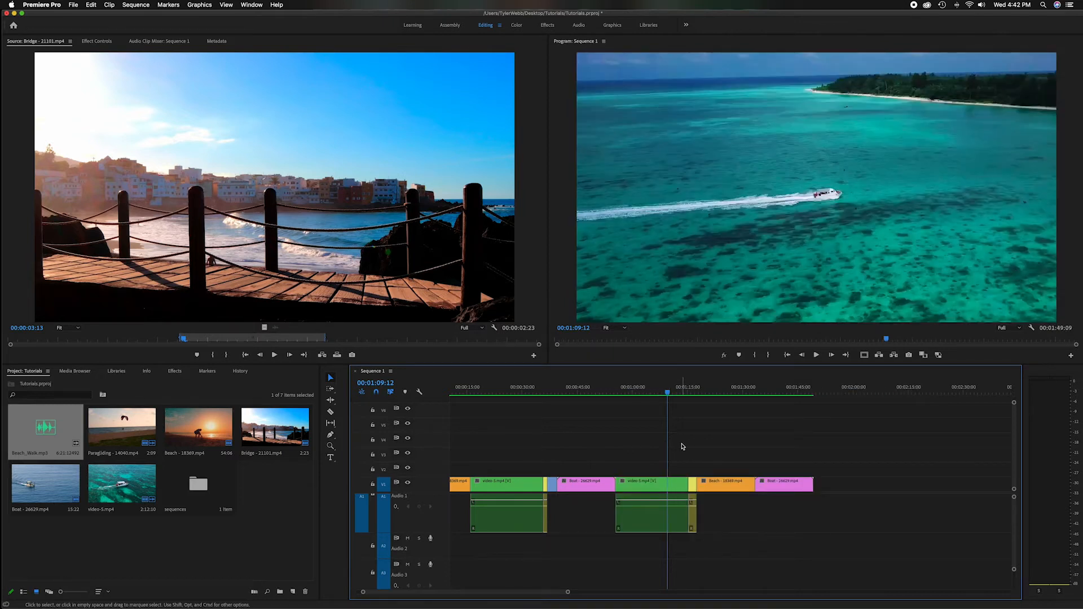
Try overwriting the start of the second video-5 clip with the Paragliding clip that follows it, and undo the overwrite.
left_click(694, 486)
left_click_drag(694, 486, 625, 483)
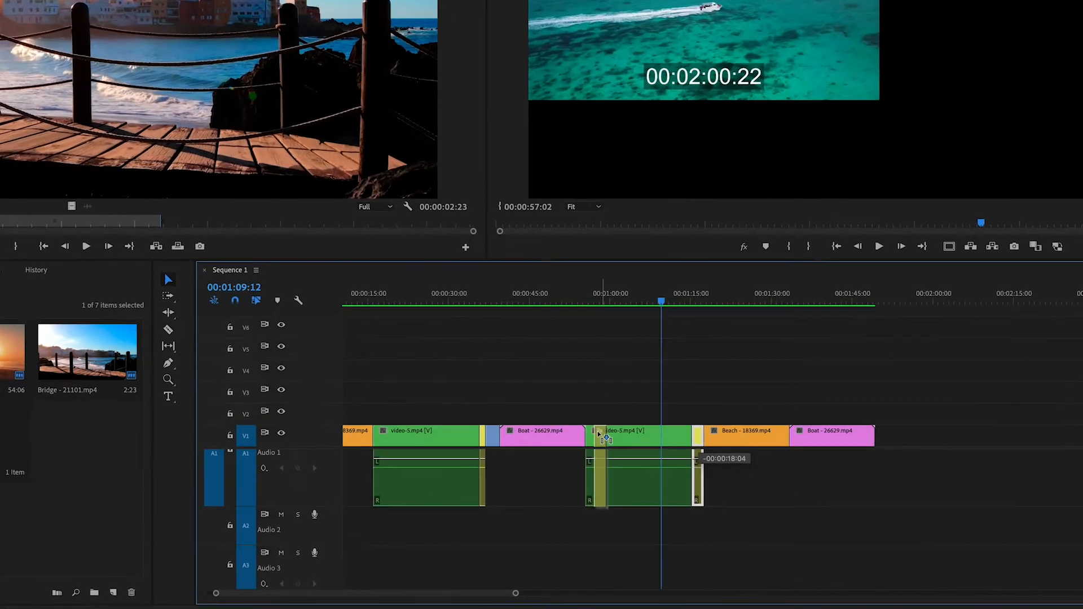
left_click_drag(600, 434, 593, 434)
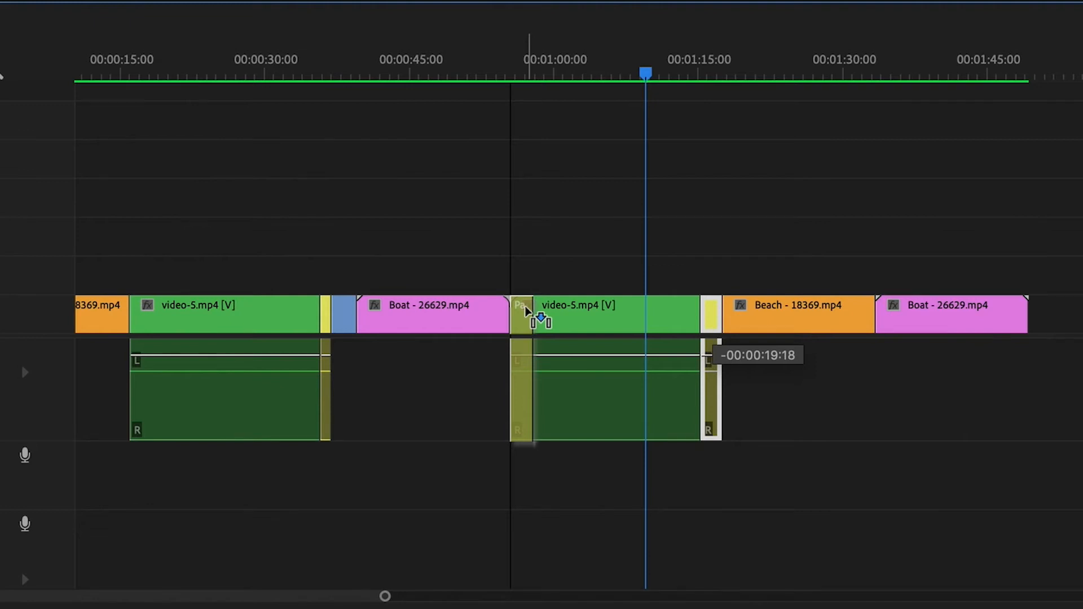
left_click_drag(524, 310, 525, 307)
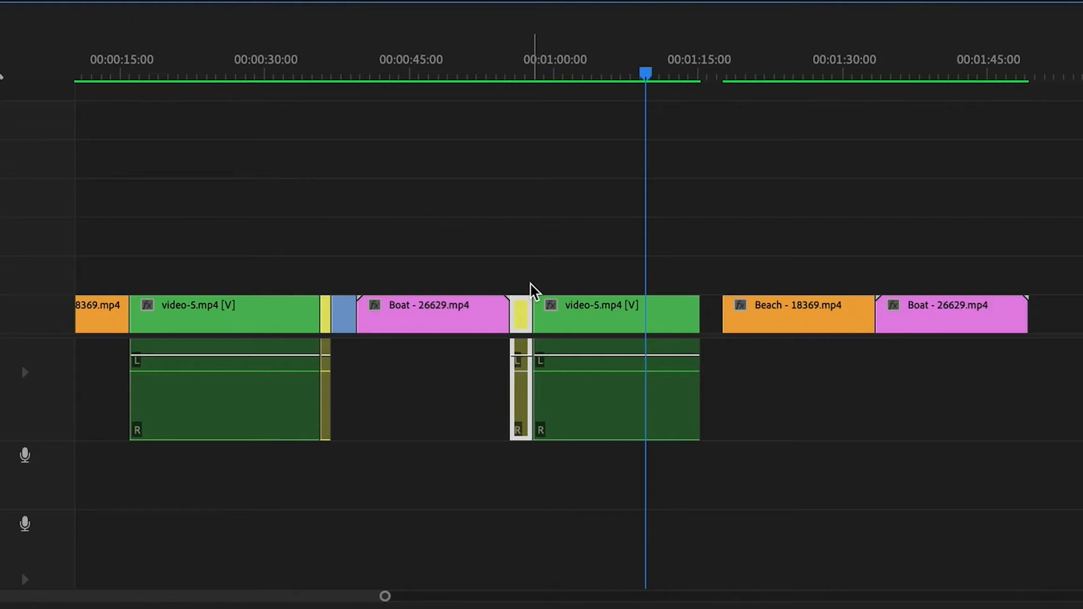
key("super+z")
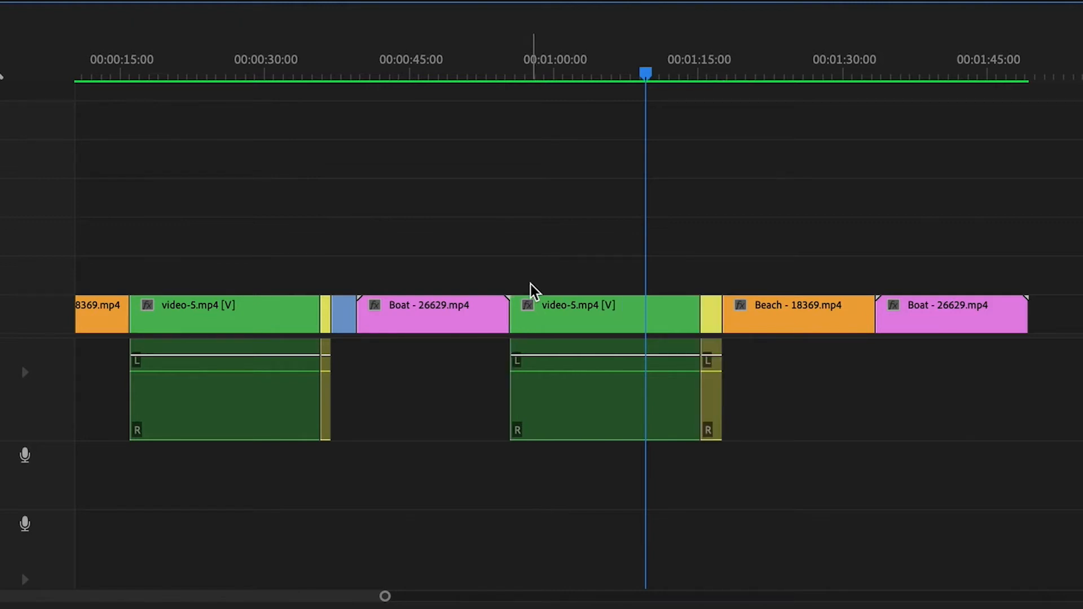
Insert the Paragliding clip between the Boat clip and the second video-5 clip, pushing all later clips forward.
left_click(709, 318)
left_click_drag(710, 320, 519, 319)
key("super")
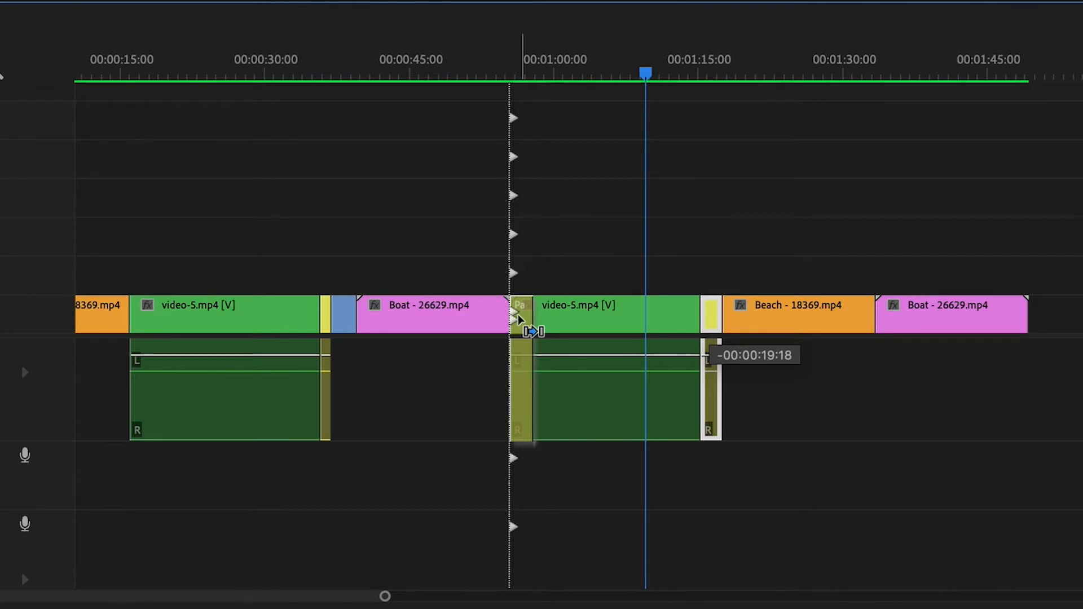
left_click_drag(519, 320, 519, 317)
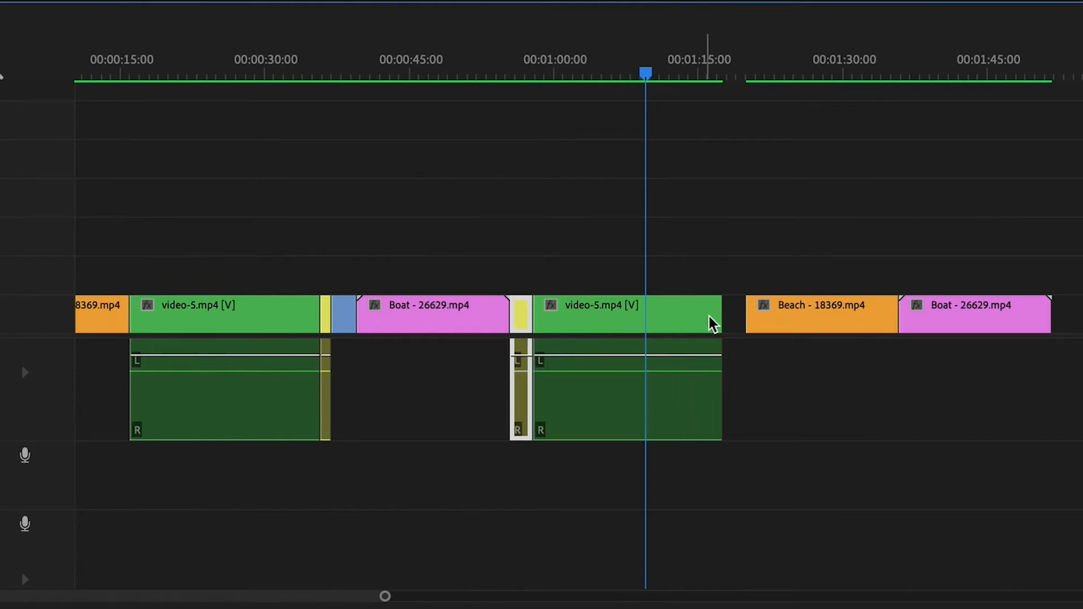
Move the final Beach and Boat clips back to close the gap after video-5, and undo both moves.
left_click_drag(763, 269, 942, 361)
left_click_drag(878, 333, 848, 326)
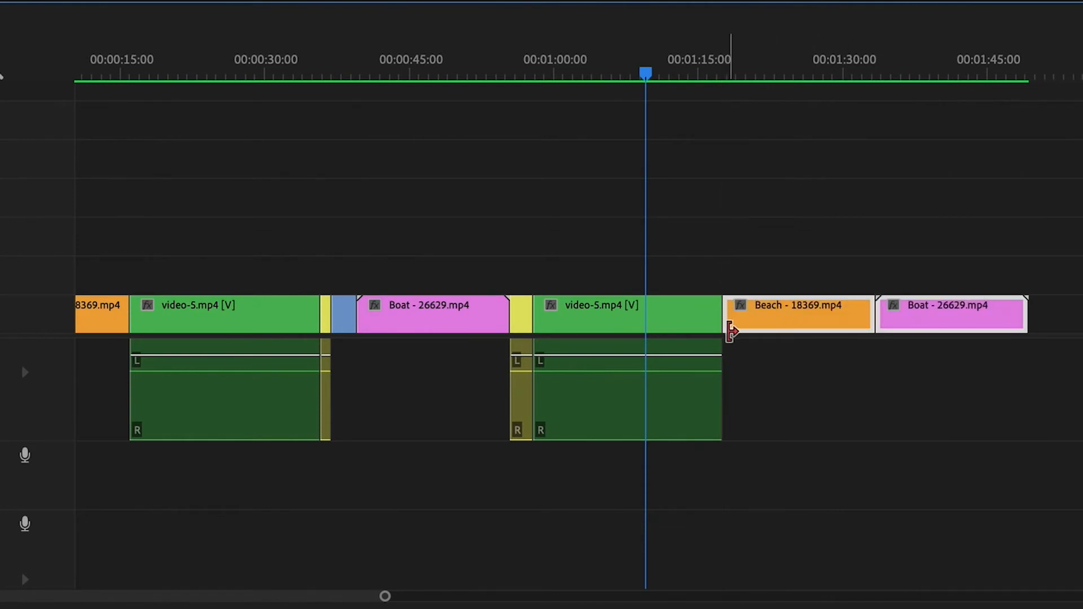
key("super+z")
key("super+z")
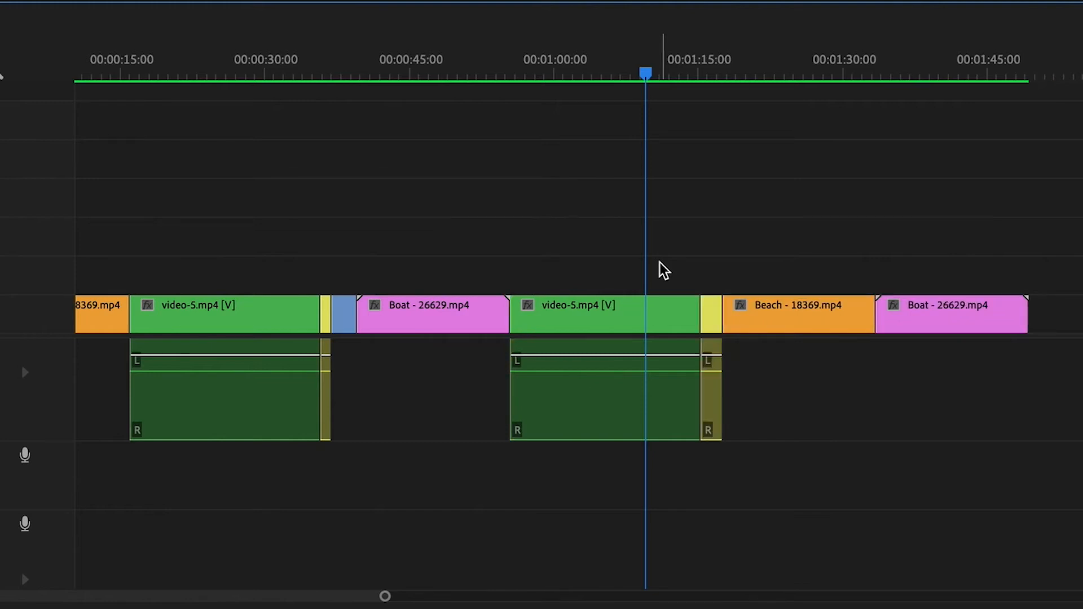
Swap the Paragliding clip with the second video-5 clip in a single rearrange edit that leaves no gap, and undo it.
left_click(713, 321)
left_click_drag(713, 321, 526, 314)
key("ctrl")
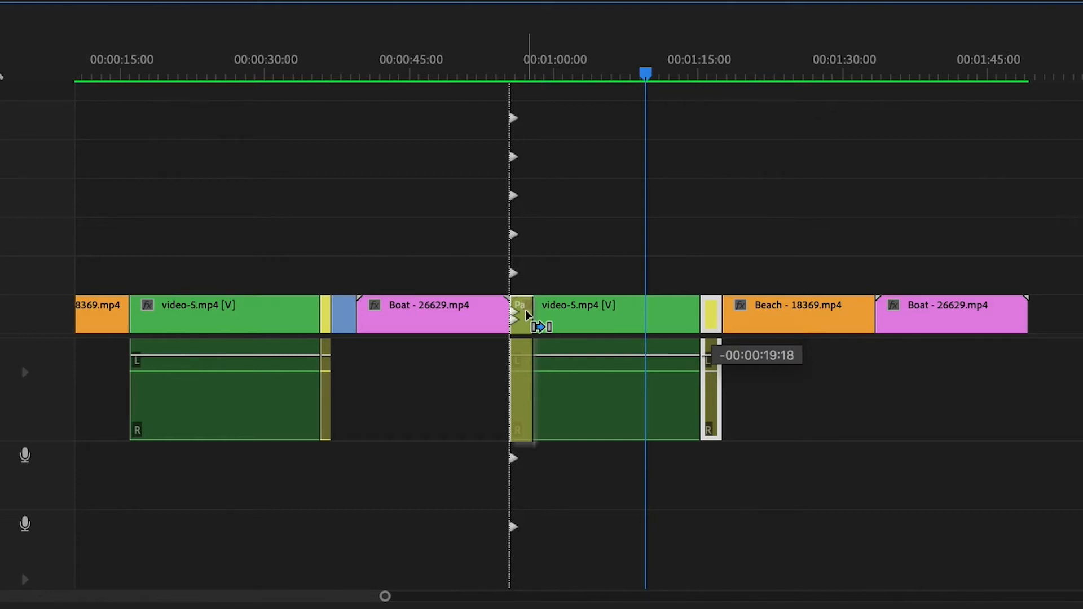
key("alt")
left_click_drag(525, 313, 526, 314)
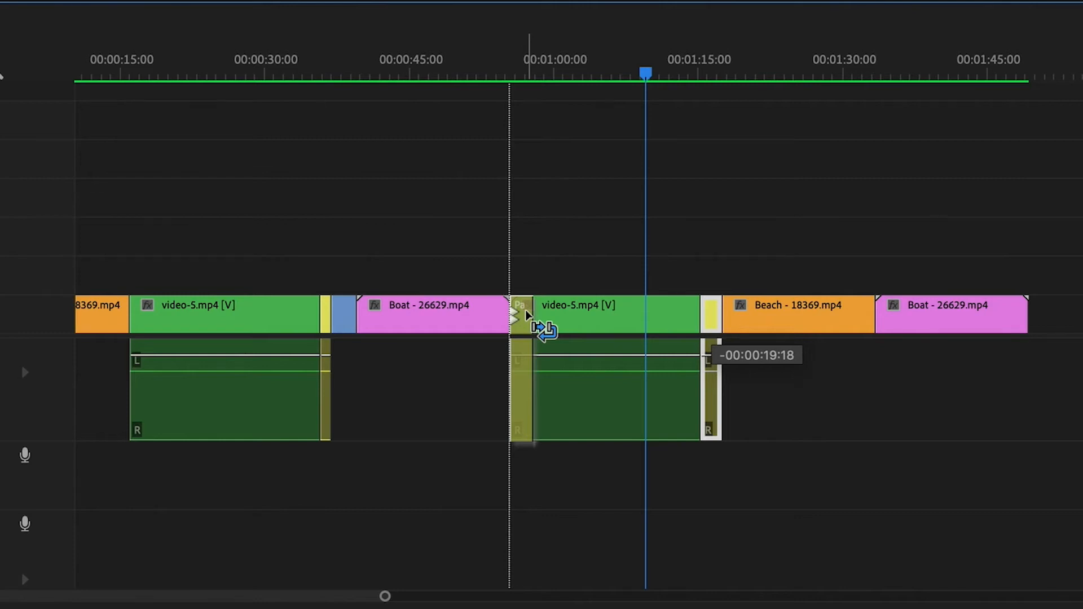
left_click_drag(526, 311, 527, 312)
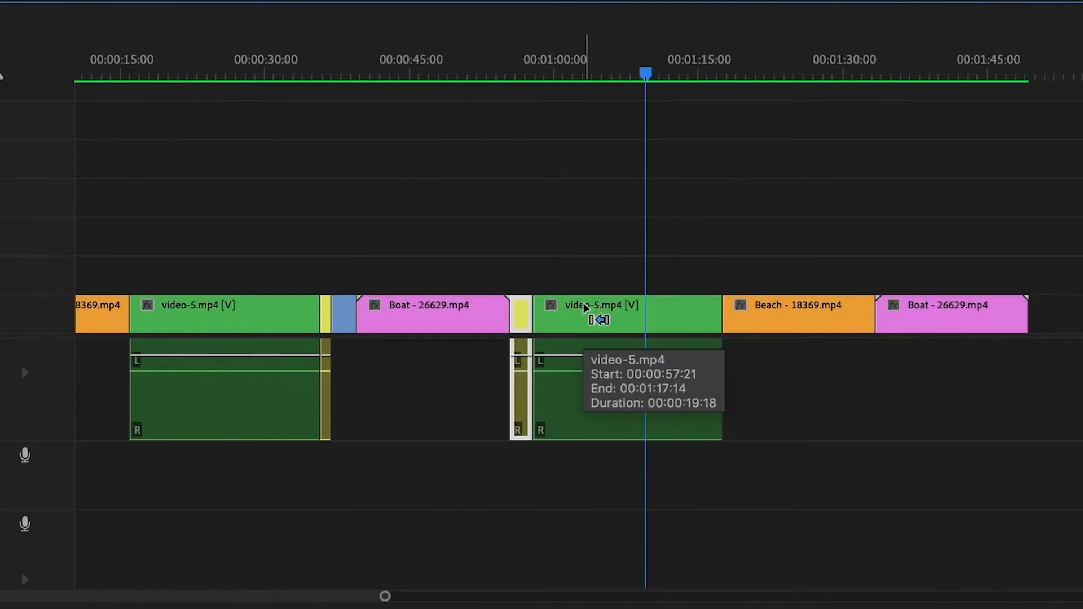
key("super+z")
Rearrange the Paragliding clip to sit in front of the second video-5 clip once more.
left_click_drag(713, 316, 524, 319)
key("super")
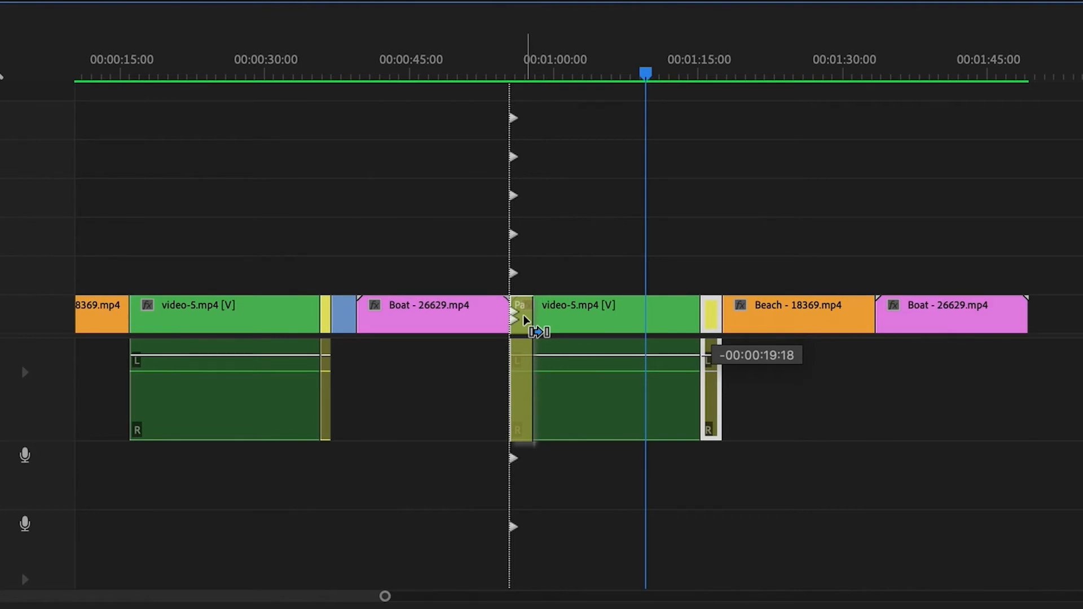
key("alt")
left_click_drag(524, 320, 524, 319)
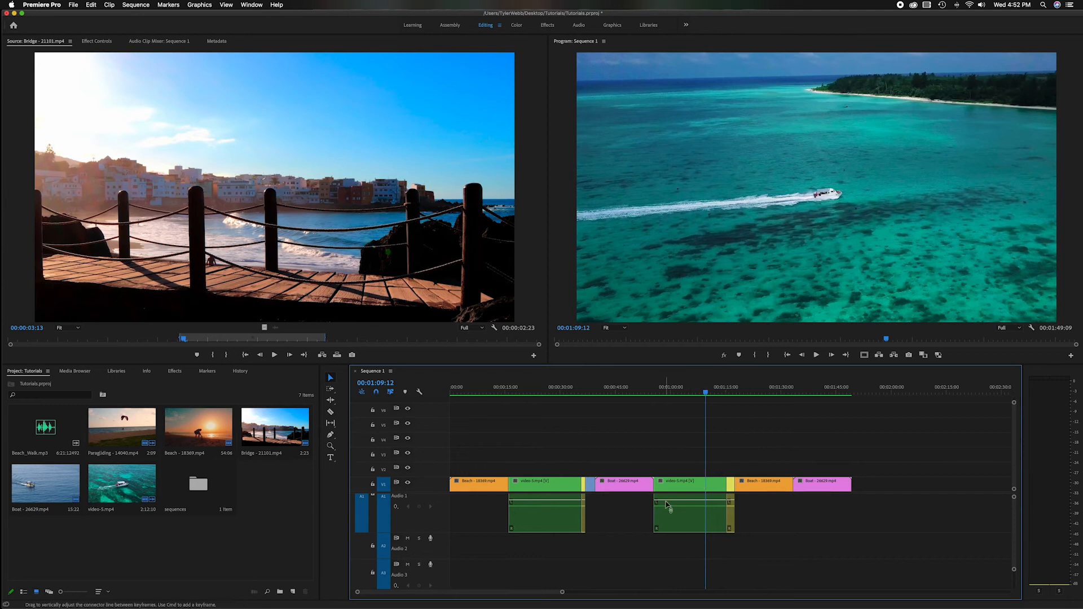
Move all clips from the second video-5 clip onward about 18 seconds later in the sequence, and undo the move.
left_click_drag(677, 457, 832, 530)
left_click_drag(713, 487, 781, 486)
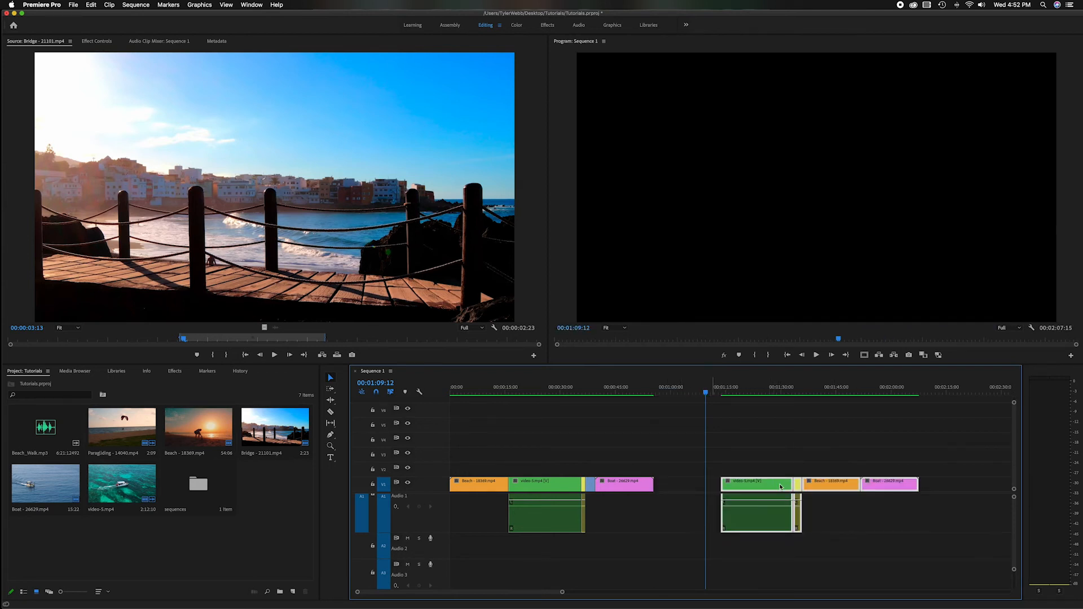
key("super+z")
Try moving only the second video-5 and Paragliding clips about 5 seconds later over the Beach clip, and undo it.
key("equal")
key("equal")
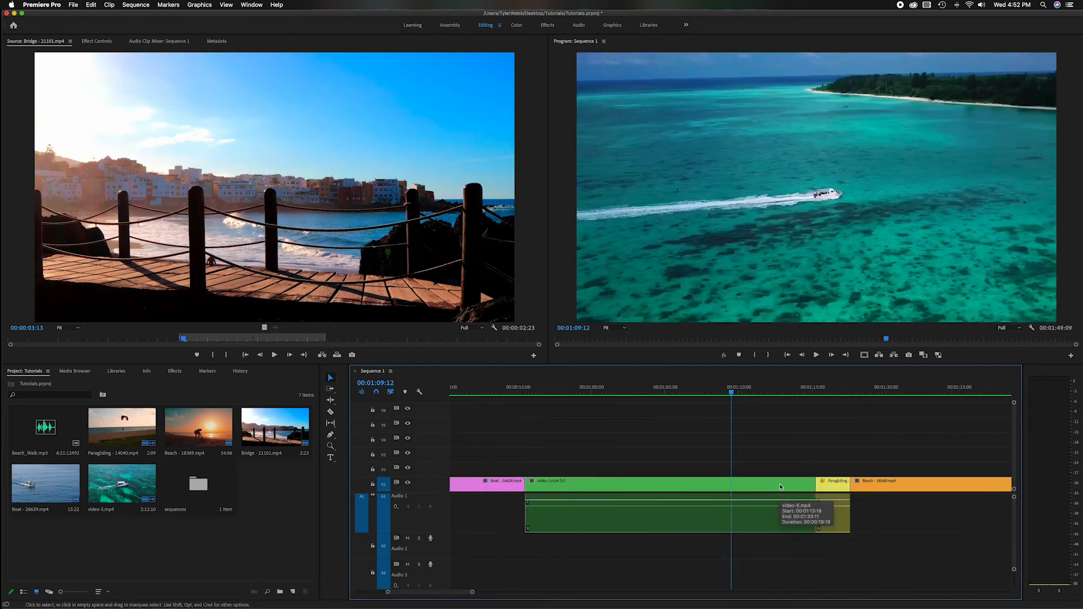
scroll(784, 484, "left", 3)
scroll(787, 475, "right", 5)
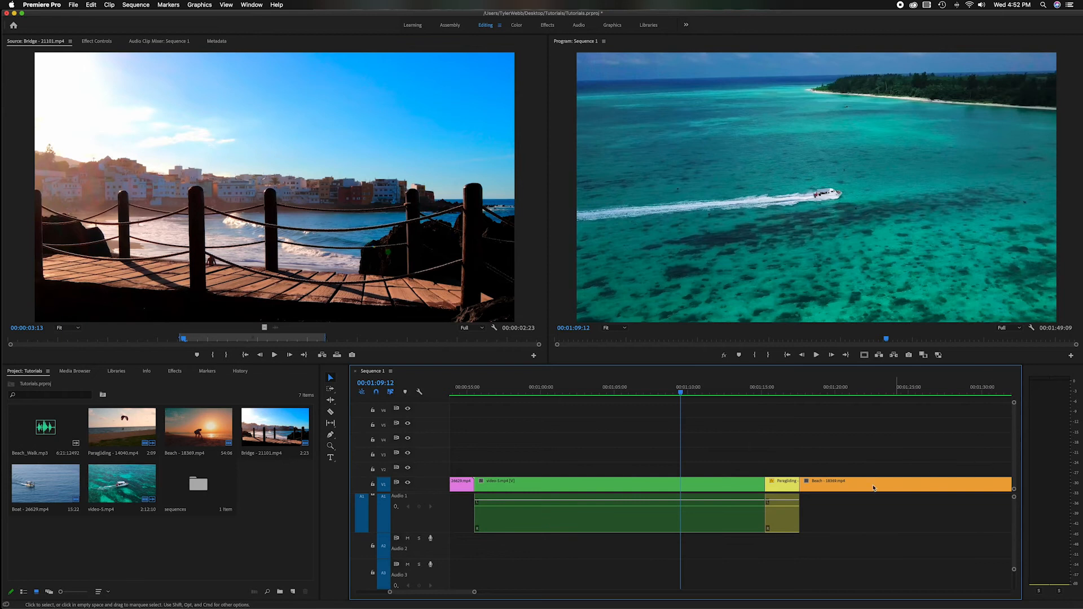
left_click_drag(708, 454, 855, 530)
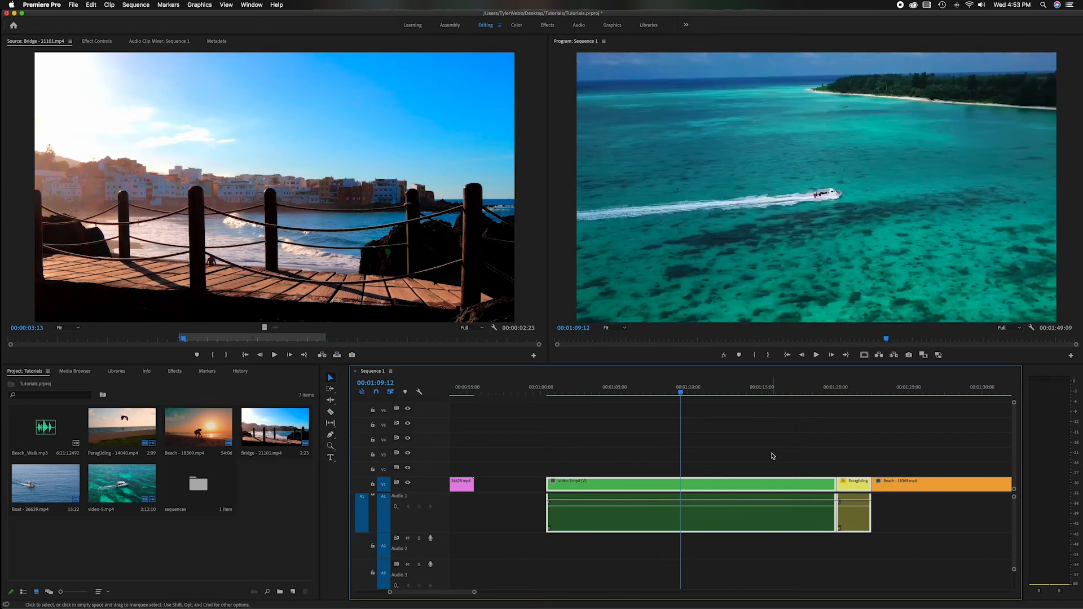
key("super+z")
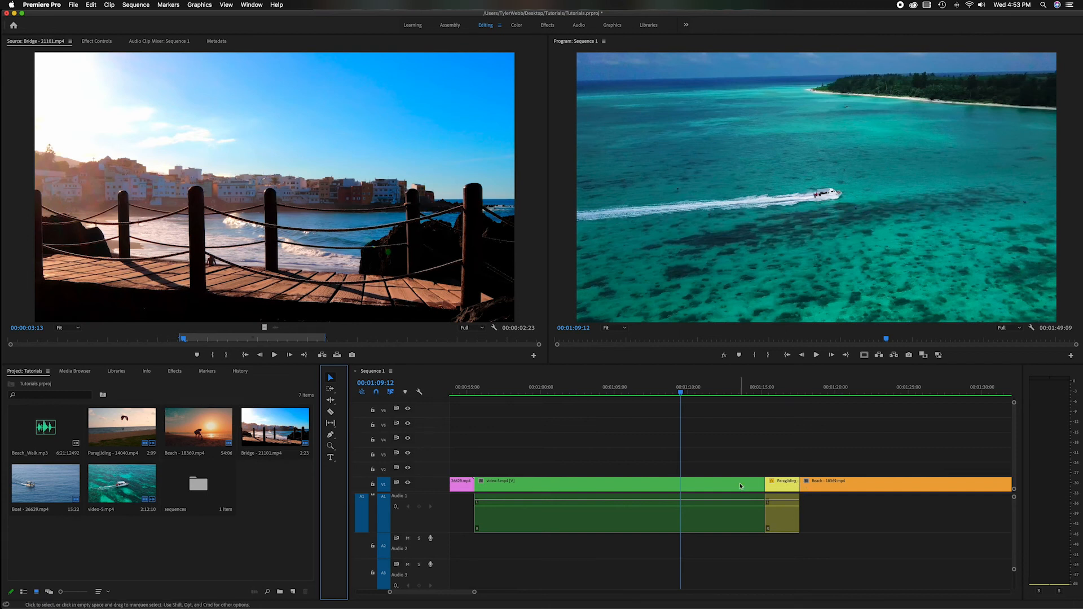
Use the Track Select Forward Tool to move everything from the second video-5 clip onward about 16 seconds later.
scroll(739, 484, "left", 3)
scroll(741, 457, "right", 3)
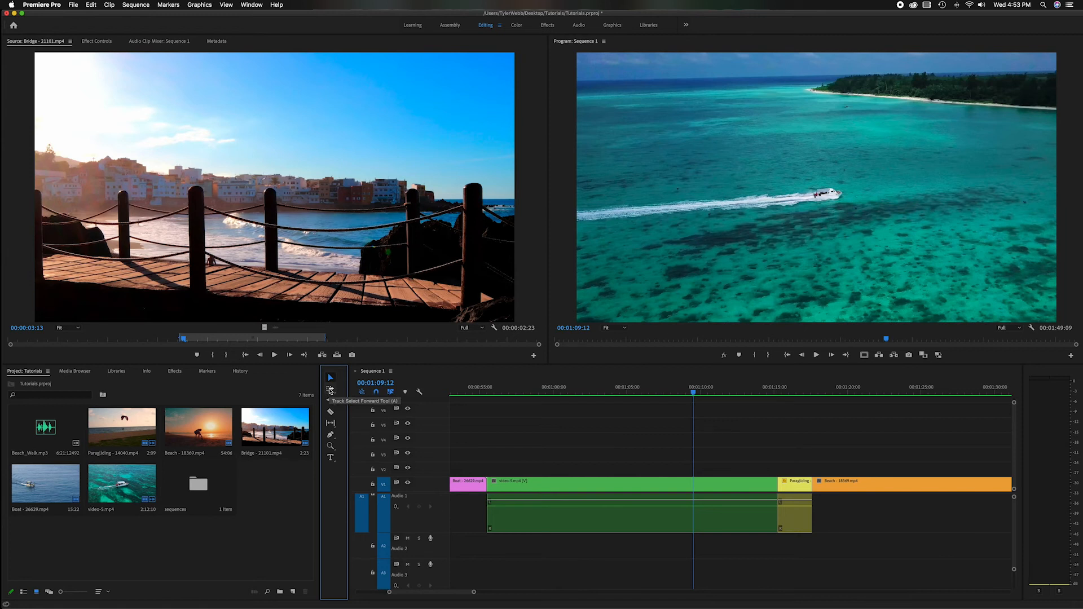
left_click(331, 390)
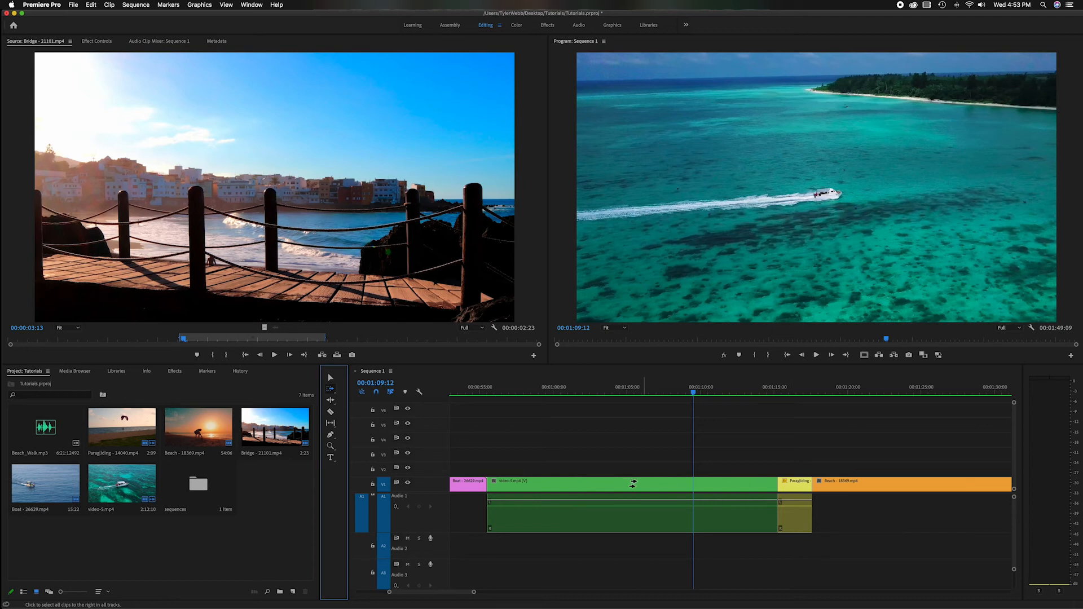
left_click(586, 483)
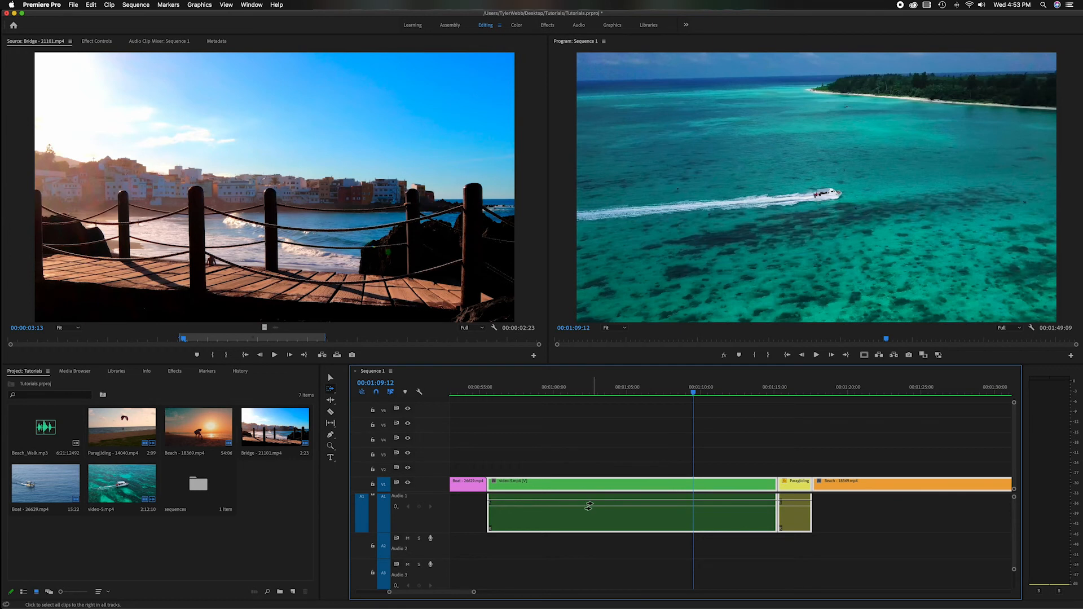
left_click_drag(592, 483, 885, 484)
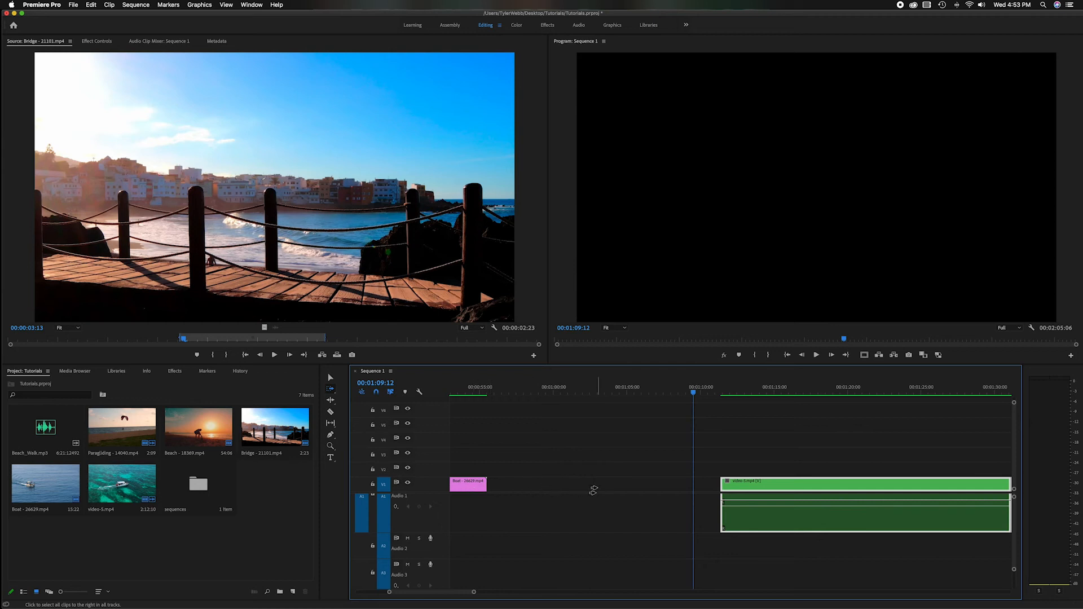
key("minus")
key("minus")
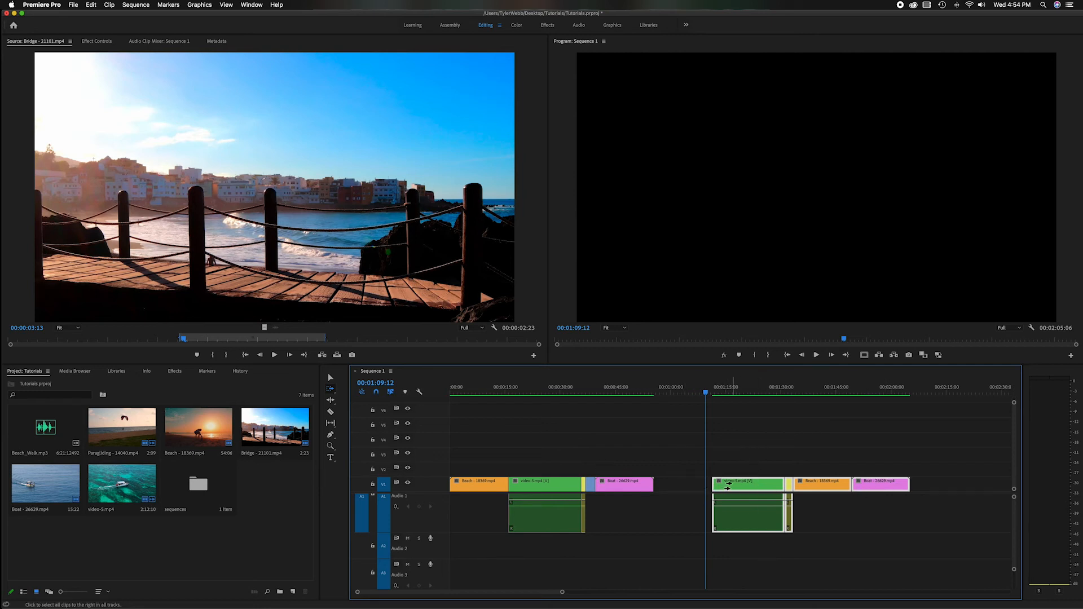
Move the selected clips back against the middle Boat clip and track-select everything from the first video-5 clip onward.
left_click_drag(726, 485, 666, 486)
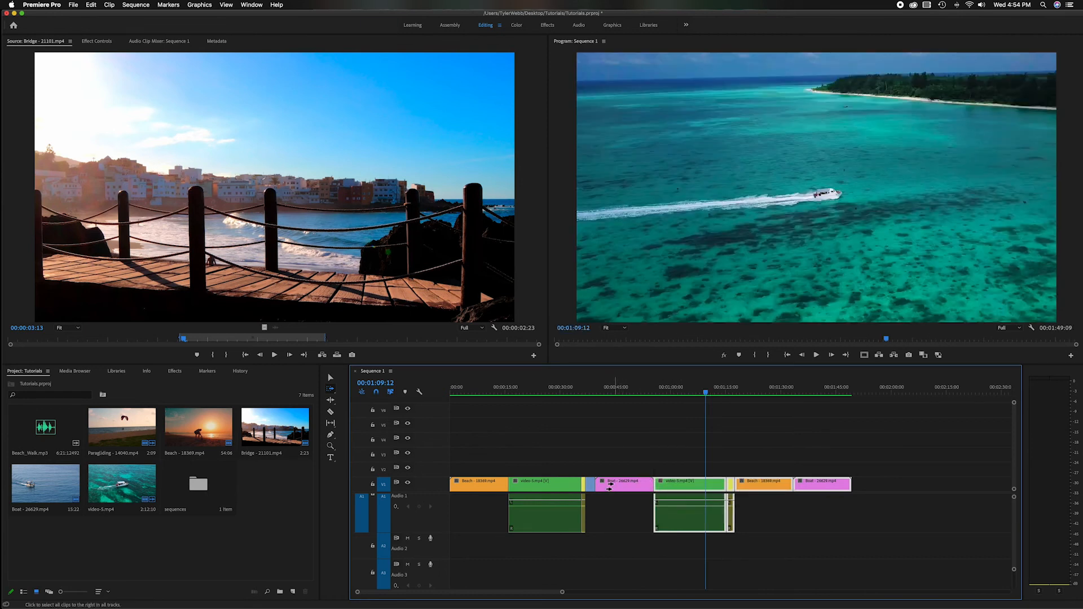
mouse_move(614, 486)
left_mouse_down()
mouse_move(681, 485)
mouse_move(595, 486)
left_mouse_up()
mouse_move(535, 483)
left_mouse_down()
mouse_move(647, 486)
mouse_move(545, 482)
left_mouse_up()
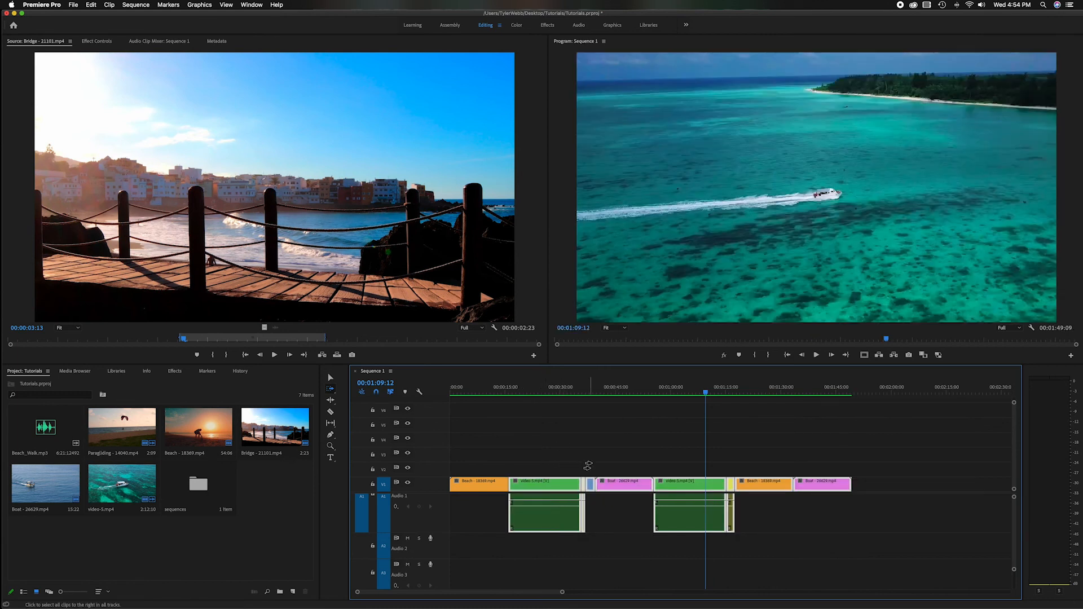
Track-select the last Paragliding clip and everything after it, and move them about 9 seconds later.
key("=")
key("=")
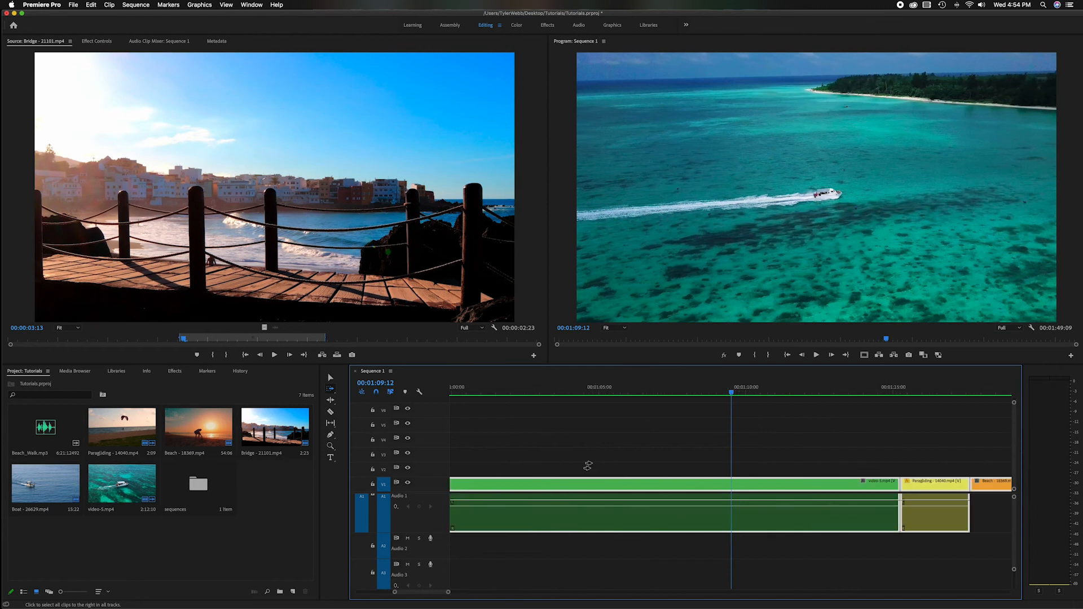
scroll(592, 466, "right", 5)
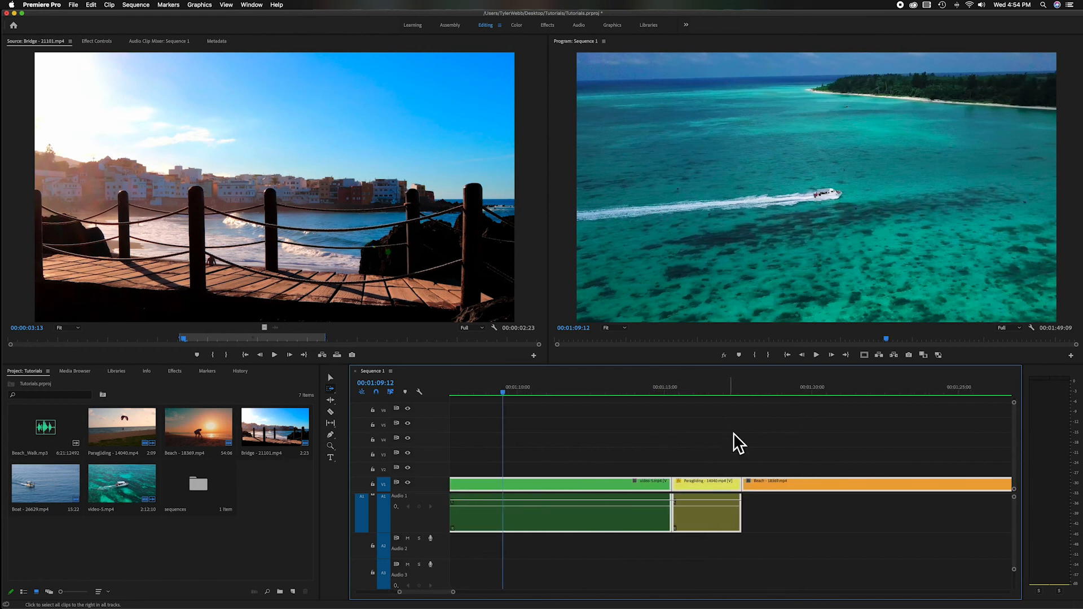
left_click(691, 485)
left_click_drag(690, 483, 950, 485)
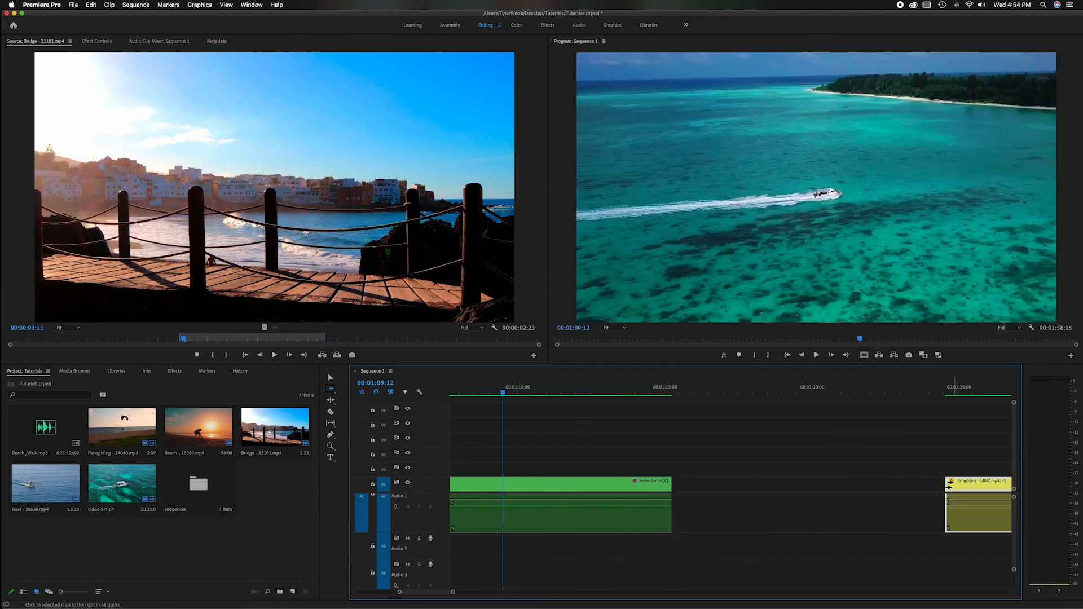
key("-")
key("-")
key("-")
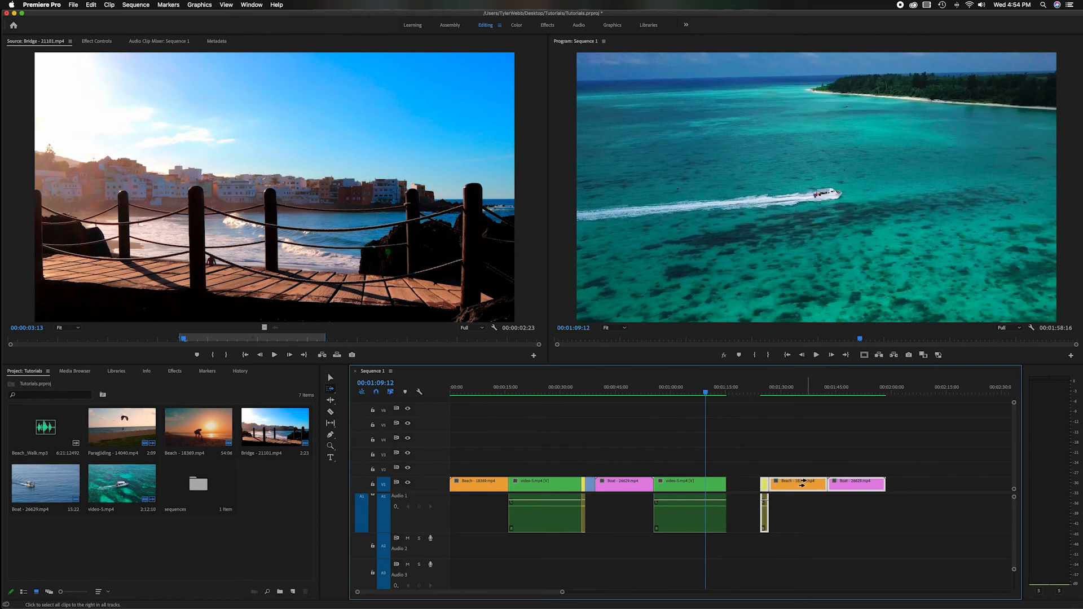
With the Selection Tool, move the last Paragliding, Beach and Boat clips about 18 seconds later and select the gap before them.
left_click(330, 377)
left_click_drag(752, 429, 854, 558)
left_click_drag(849, 486, 917, 487)
left_click(759, 484)
Use the Track Select Forward Tool to shift the second video-5 clip and everything after it about 10 seconds later.
key("=")
key("=")
key("=")
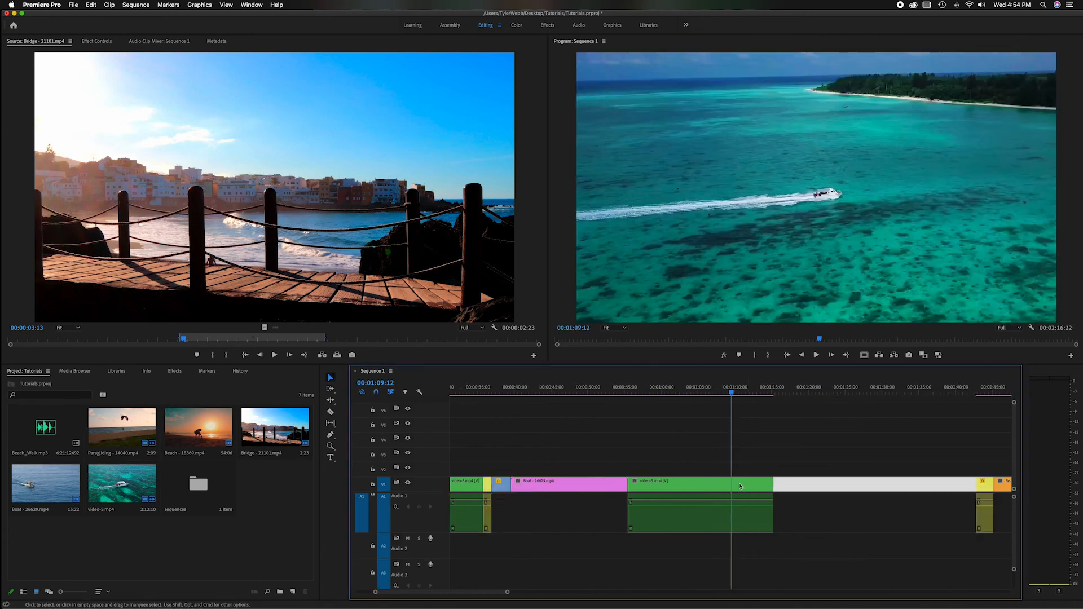
left_click(336, 390)
left_click_drag(558, 486, 868, 497)
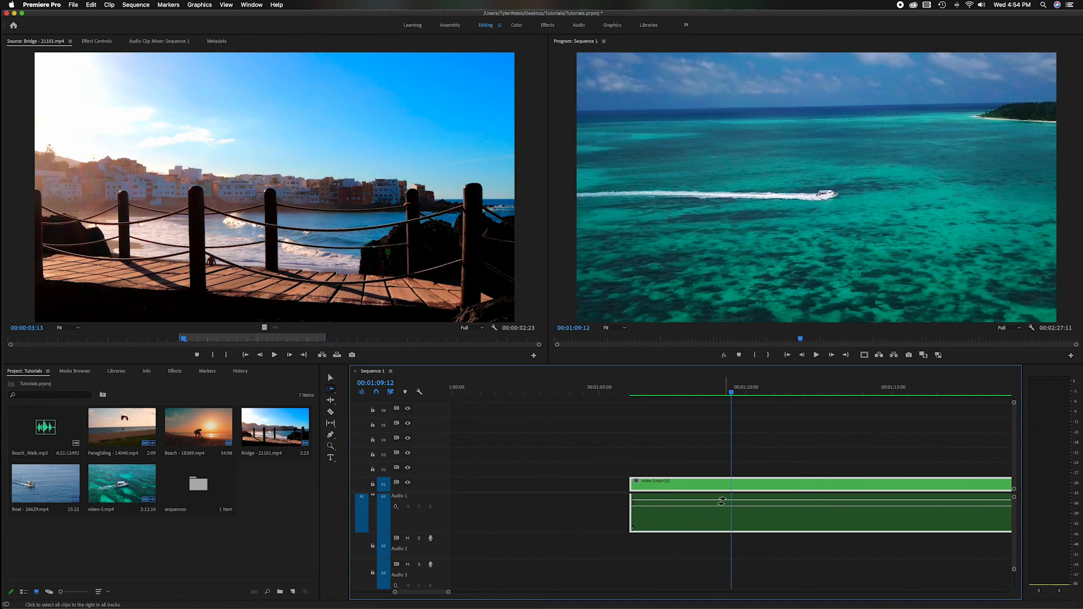
key("minus")
key("minus")
key("minus")
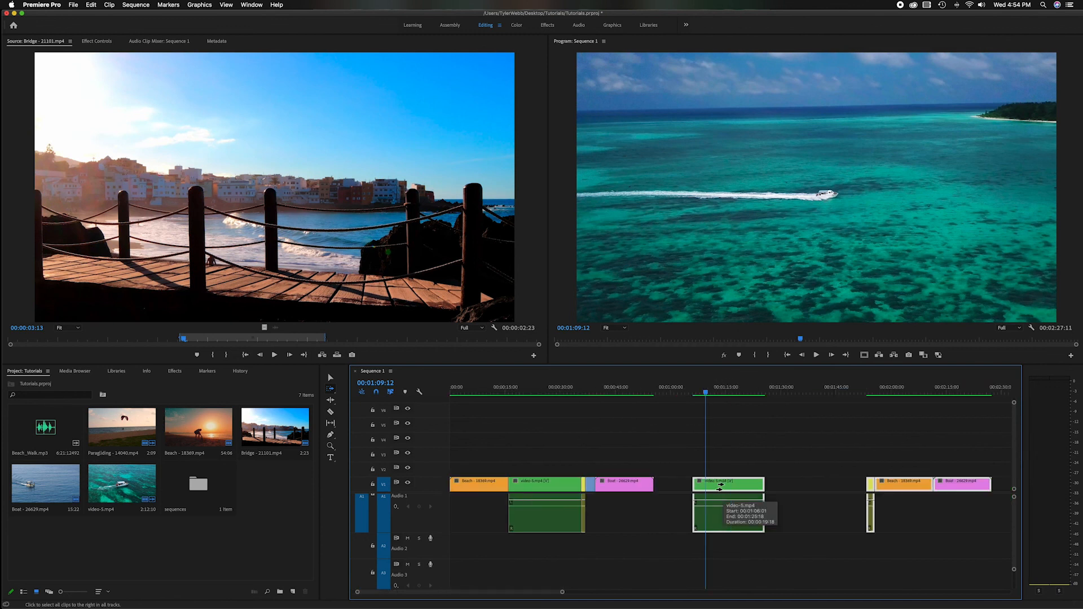
Close the gaps before the second video-5 clip and the last Paragliding clip, and return to the Selection Tool.
mouse_move(720, 485)
left_mouse_down()
mouse_move(770, 486)
mouse_move(701, 486)
left_mouse_up()
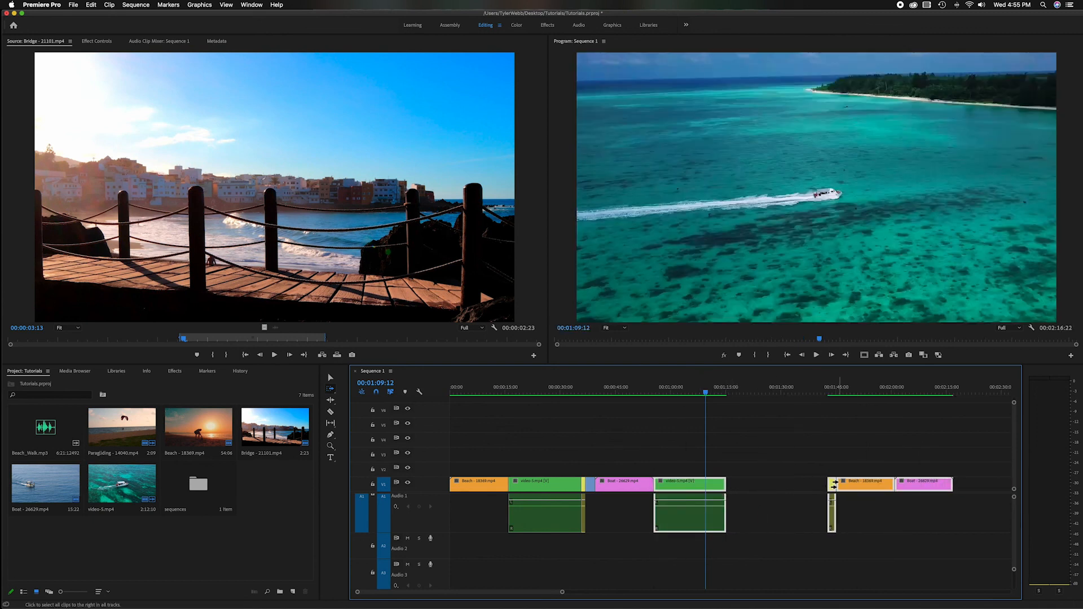
left_click_drag(834, 485, 733, 484)
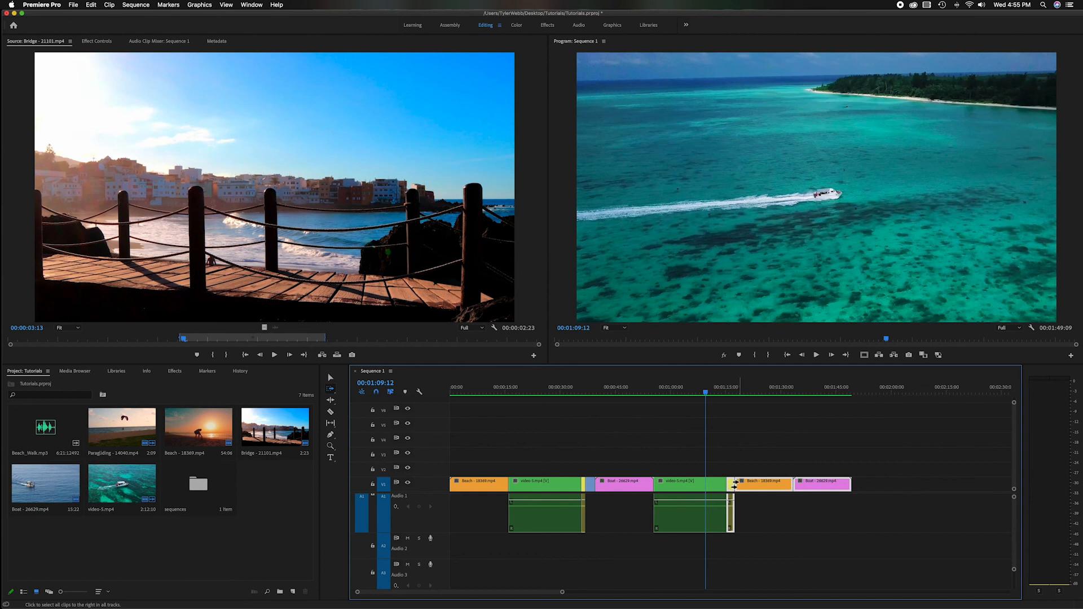
left_click(331, 377)
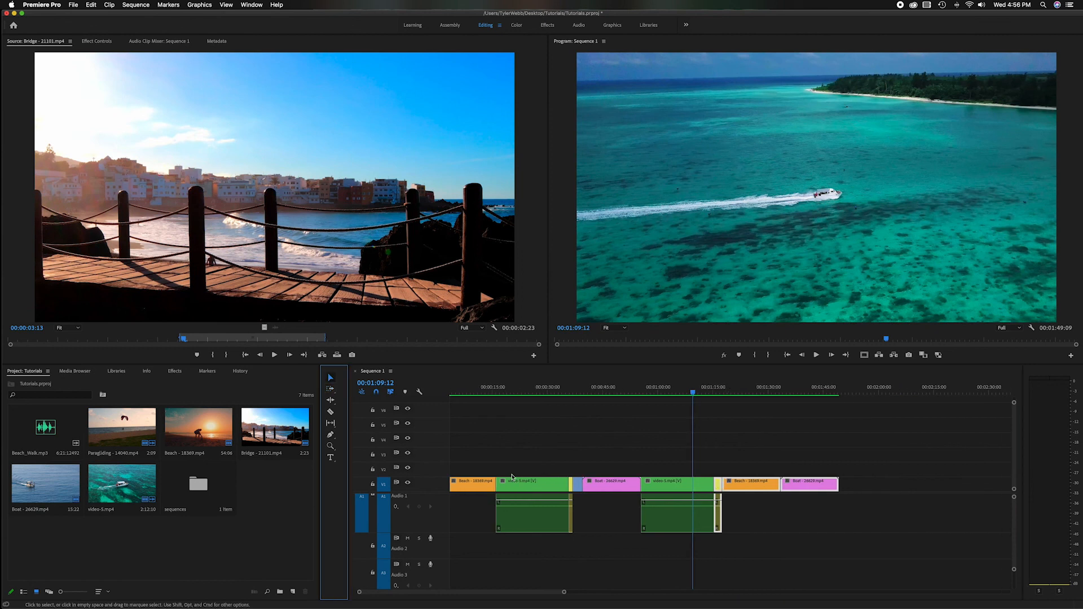